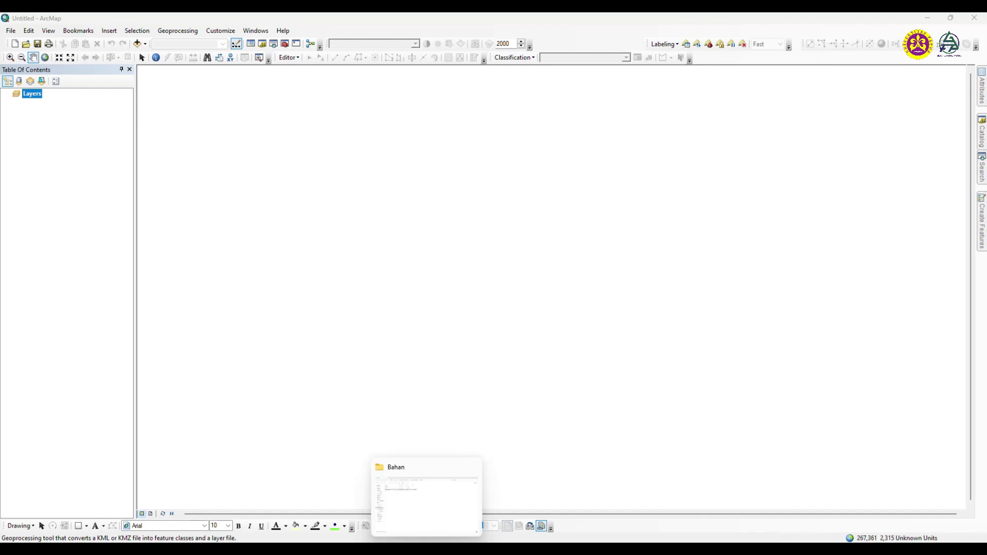
Switch to File Explorer to check the Bahan folder for the source file Latihan 1.kmz, and return to ArcMap.
{"action": "left_click", "coordinate": [425, 496]}
{"action": "left_click", "coordinate": [142, 154]}
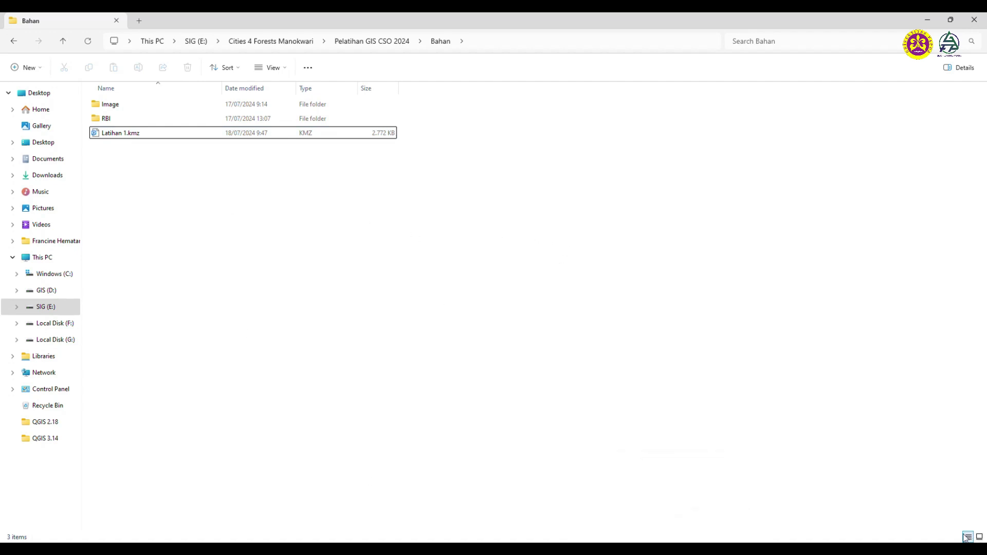
{"action": "left_click", "coordinate": [928, 533]}
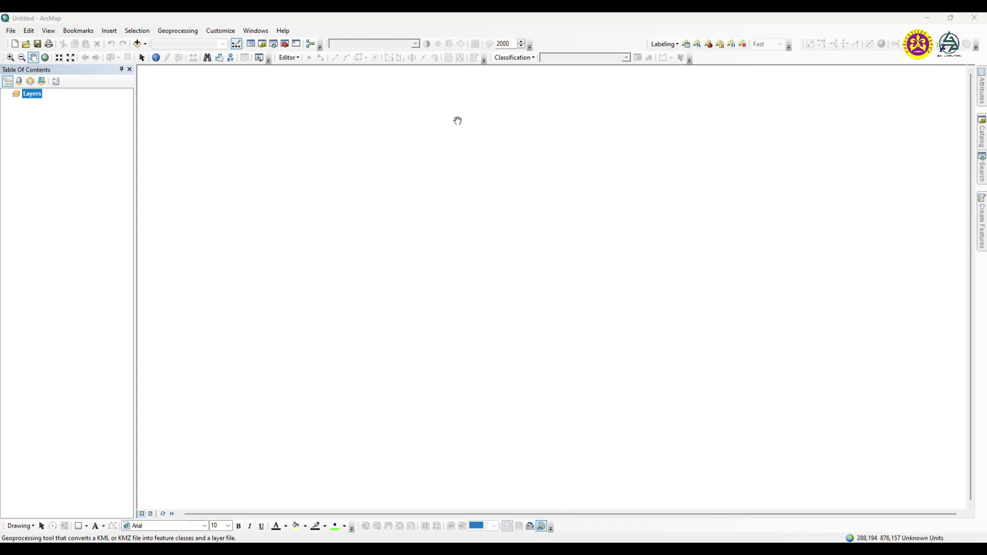
Open the KML To Layer tool from the From KML conversion toolset in ArcToolbox.
{"action": "left_click", "coordinate": [285, 45]}
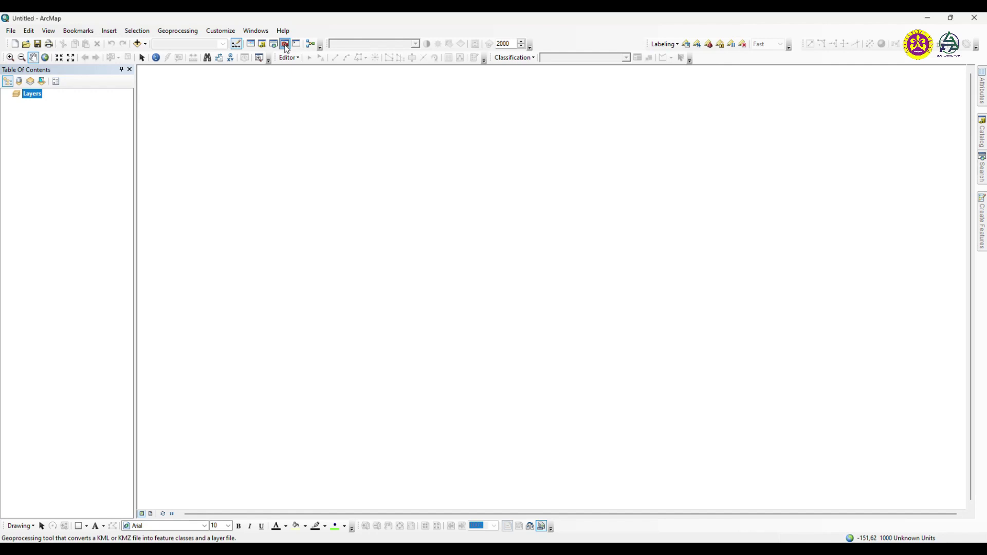
{"action": "left_click_drag", "start_coordinate": [446, 130], "coordinate": [468, 137]}
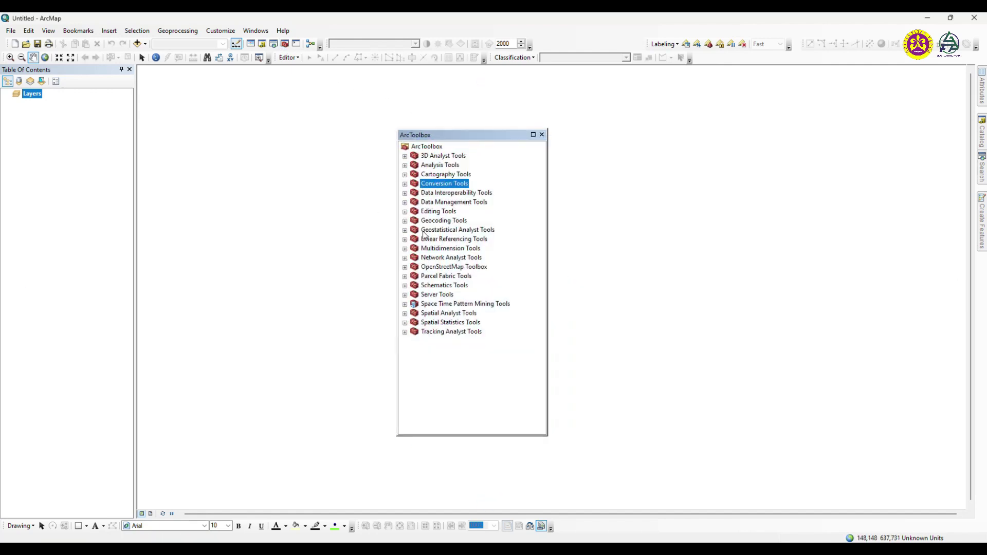
{"action": "left_click", "coordinate": [405, 185]}
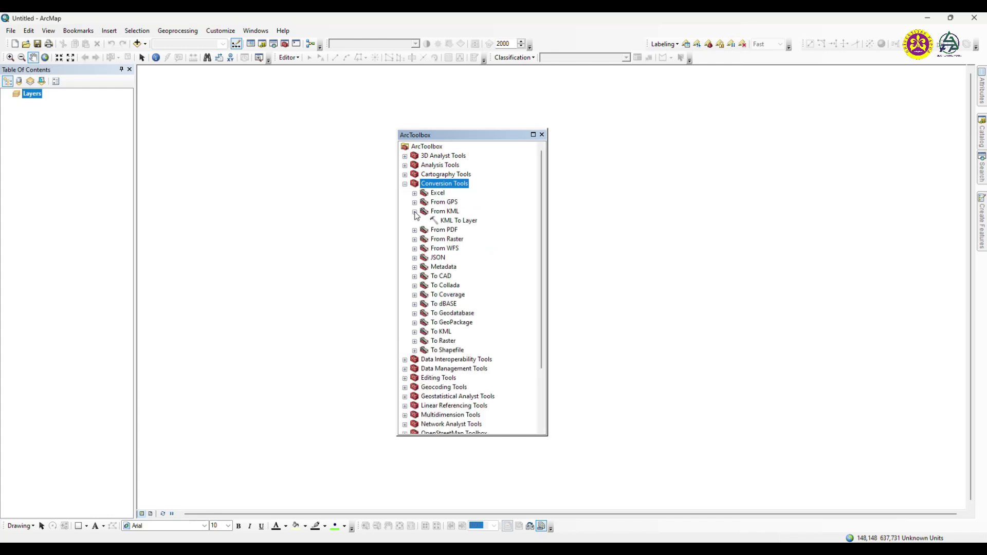
{"action": "left_click", "coordinate": [415, 213]}
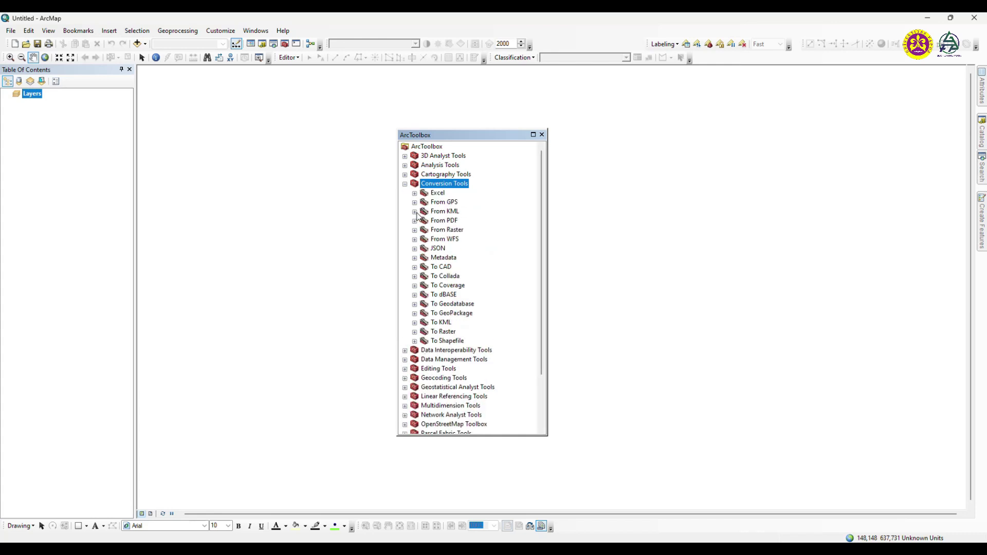
{"action": "left_click", "coordinate": [415, 212]}
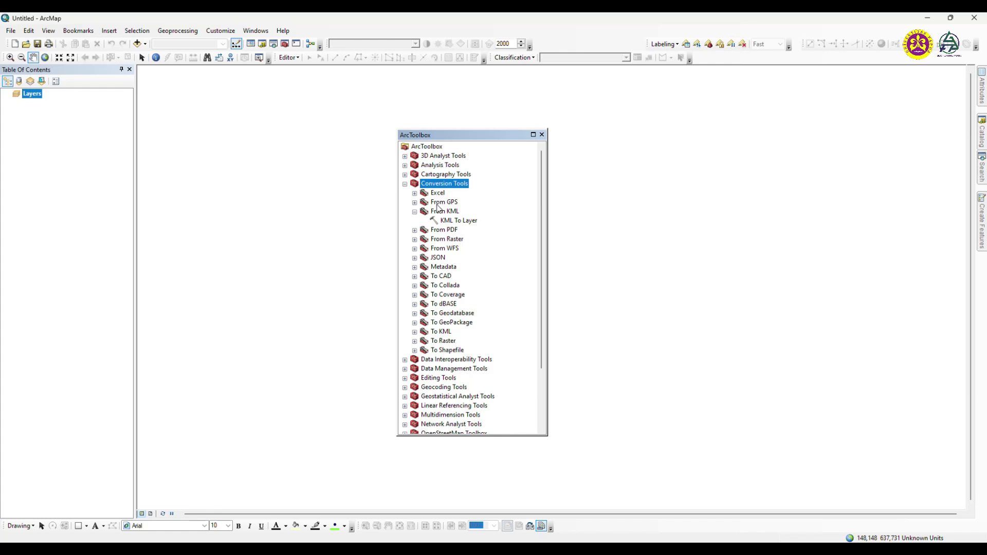
{"action": "double_click", "coordinate": [458, 221]}
{"action": "left_click_drag", "start_coordinate": [517, 207], "coordinate": [448, 187]}
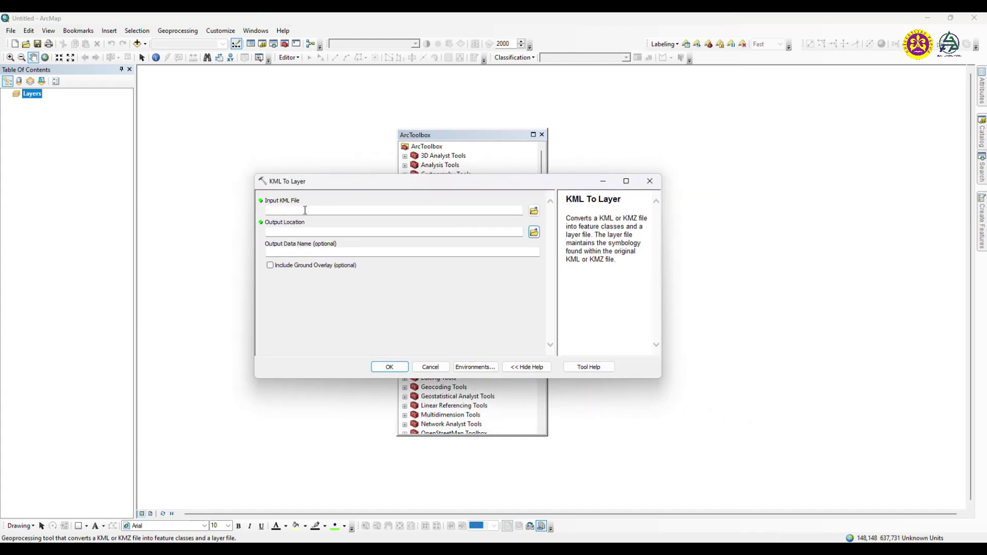
Set the input KML file to Latihan 1.kmz from the Bahan folder.
{"action": "left_click", "coordinate": [533, 212]}
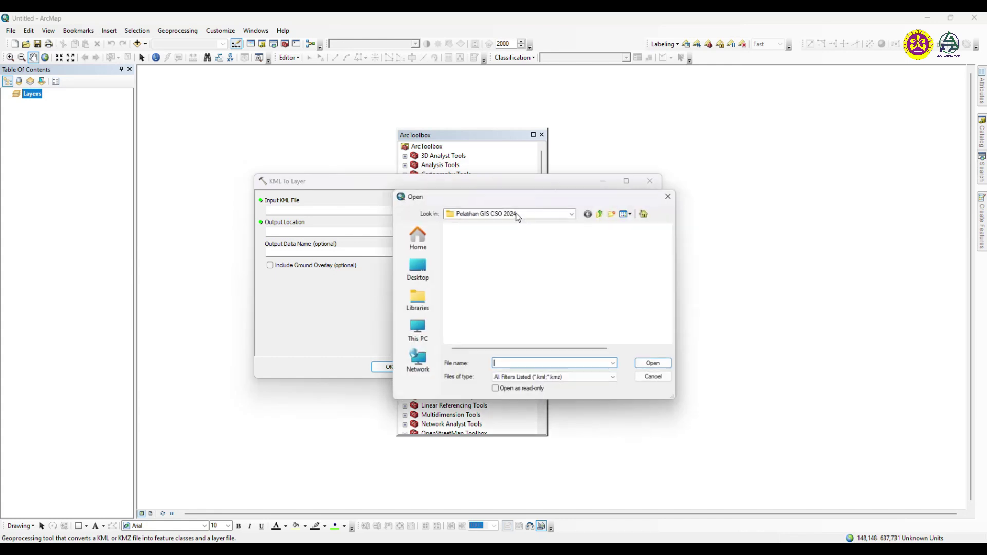
{"action": "double_click", "coordinate": [464, 240]}
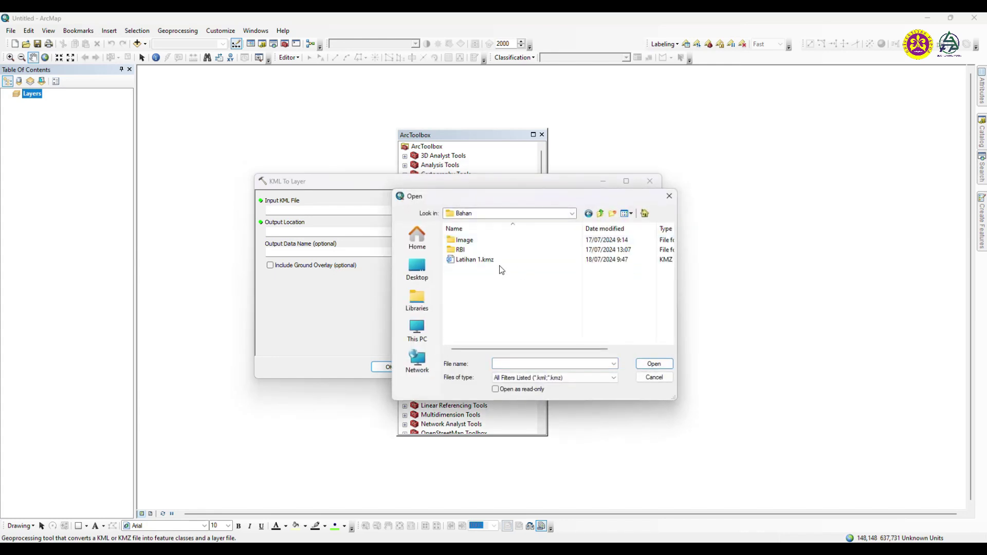
{"action": "left_click", "coordinate": [476, 259]}
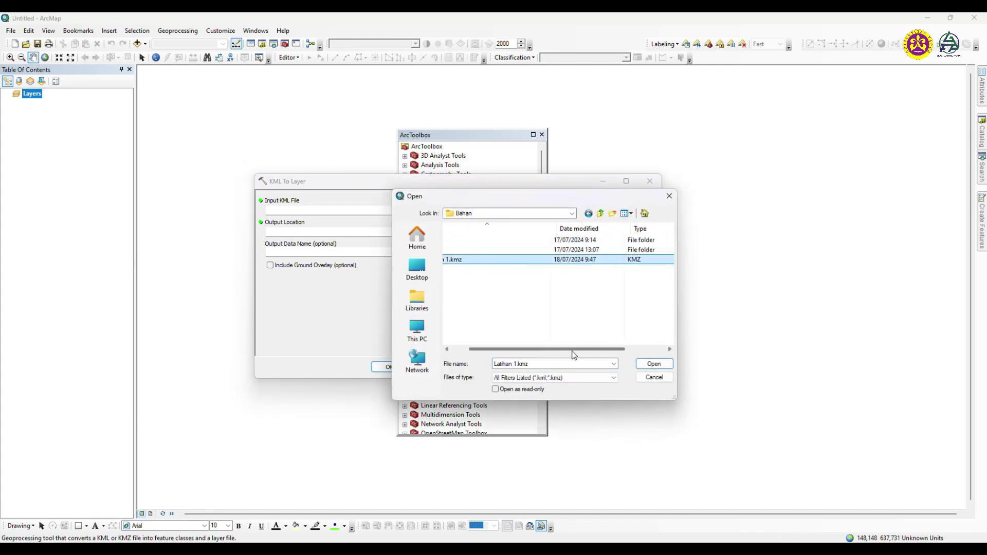
{"action": "scroll", "coordinate": [508, 346], "scroll_direction": "right", "scroll_amount": 2}
{"action": "scroll", "coordinate": [508, 346], "scroll_direction": "left", "scroll_amount": 2}
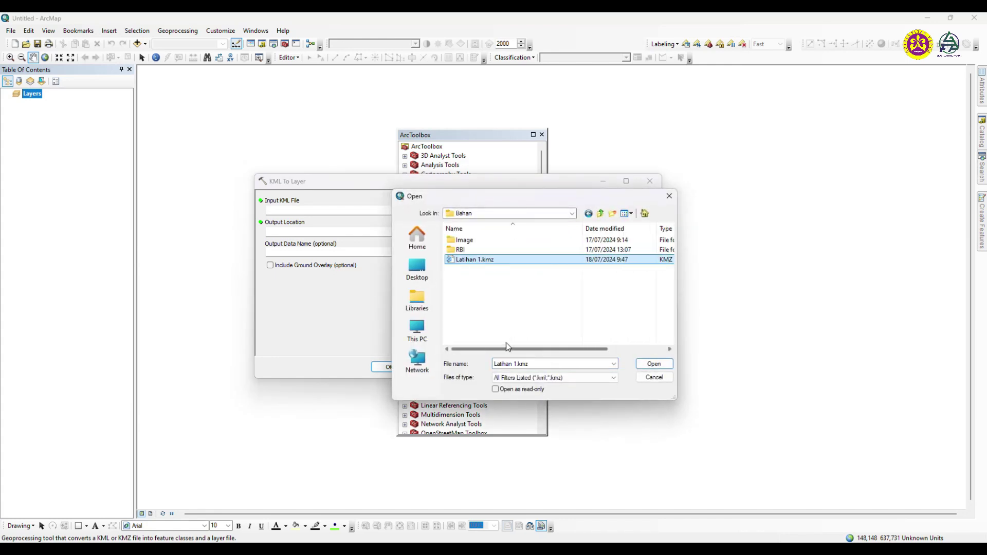
{"action": "left_click", "coordinate": [659, 367]}
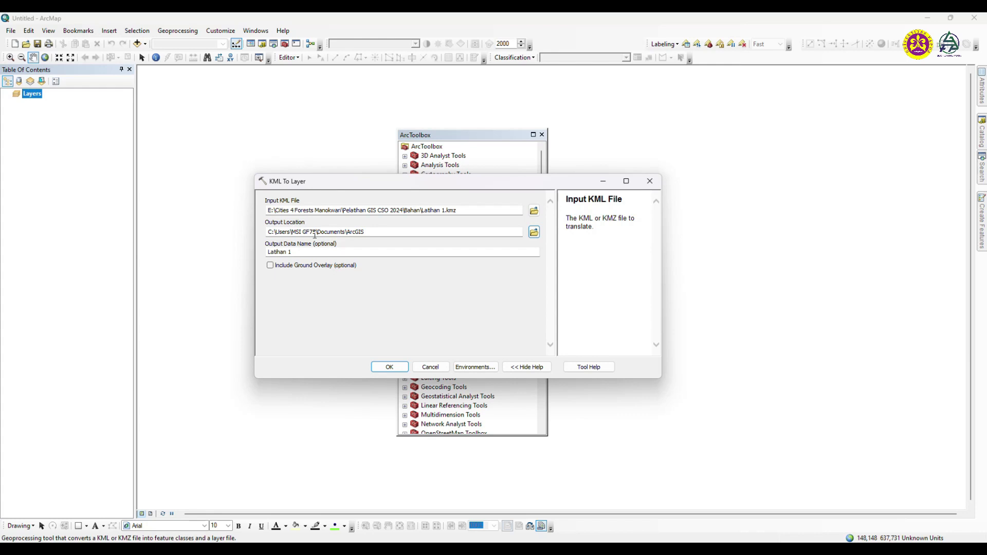
Set the conversion's output location to the Latihan avenza folder inside Pelatihan GIS CSO 2024.
{"action": "left_click", "coordinate": [535, 233]}
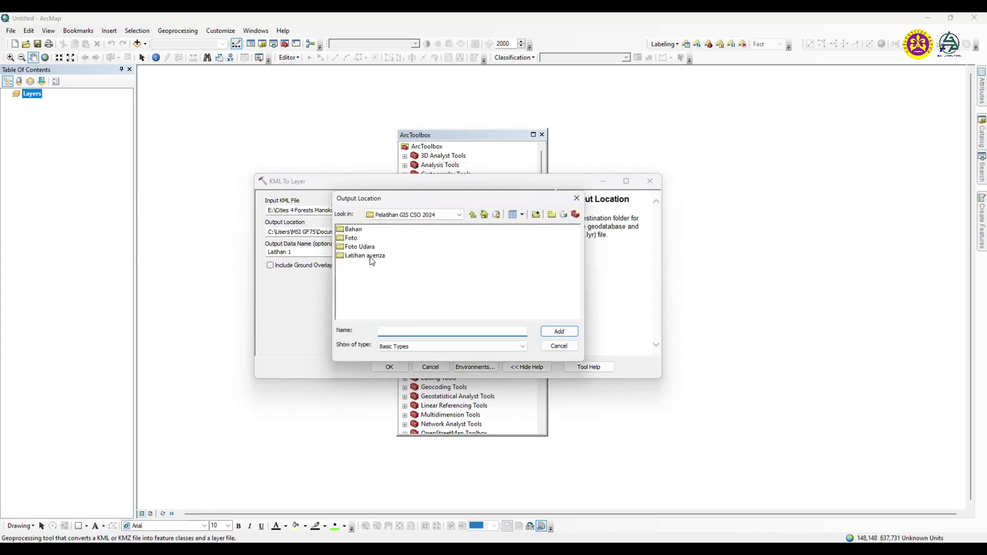
{"action": "left_click", "coordinate": [370, 258]}
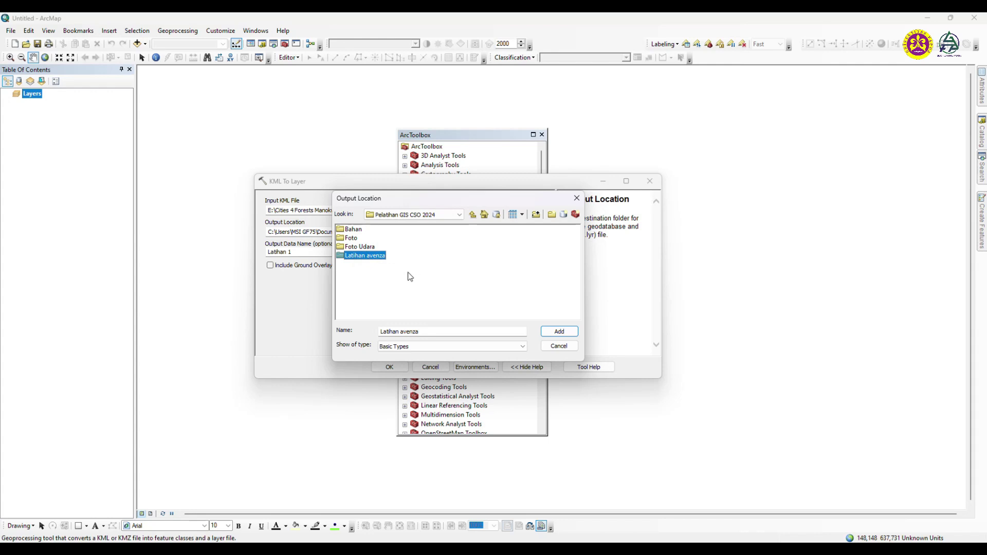
{"action": "left_click", "coordinate": [363, 248]}
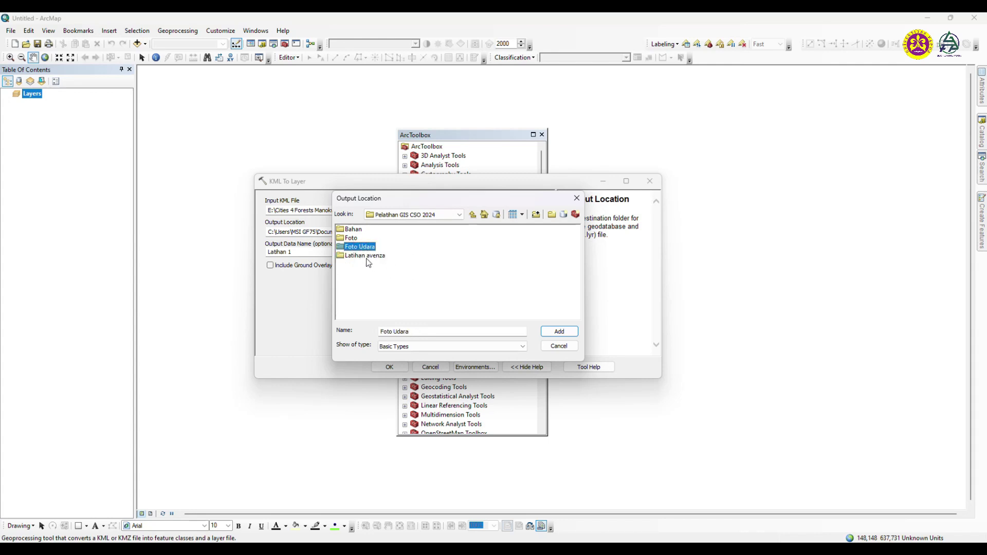
{"action": "left_click", "coordinate": [368, 257]}
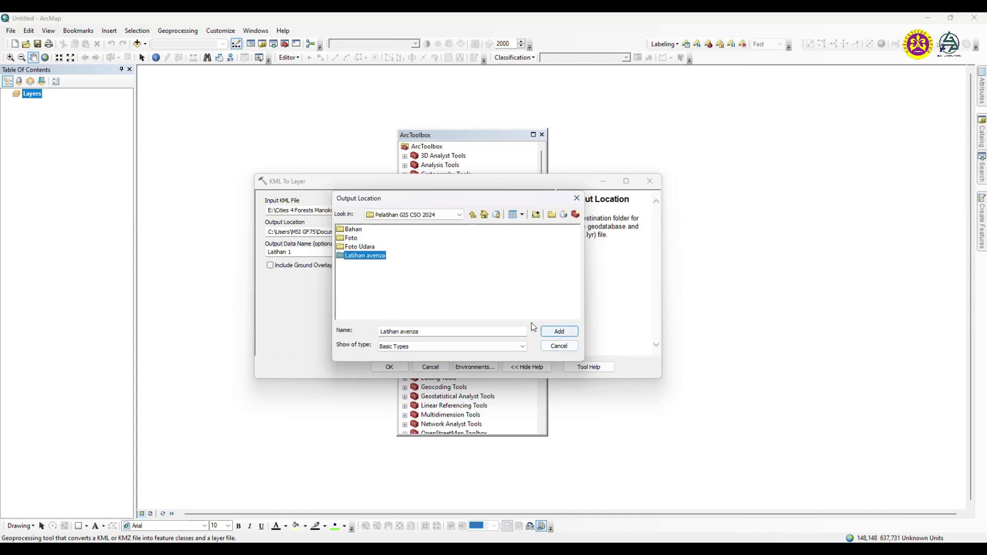
{"action": "left_click", "coordinate": [561, 332]}
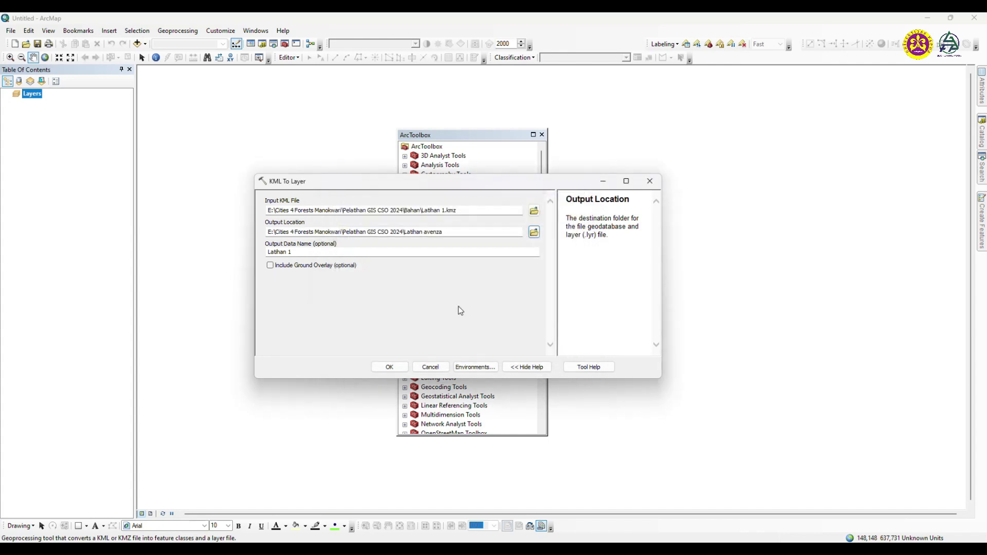
Name the output data Latihan_konversi_kmz, run the conversion and close ArcToolbox.
{"action": "left_click", "coordinate": [304, 252]}
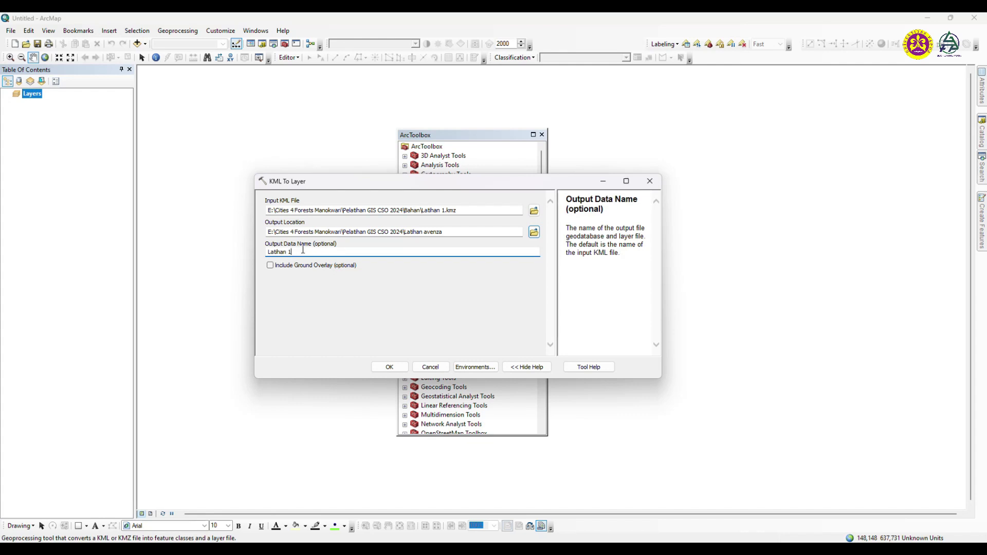
{"action": "key", "text": "BackSpace"}
{"action": "key", "text": "BackSpace"}
{"action": "type", "text": "_konversi_km"}
{"action": "left_click", "coordinate": [396, 370]}
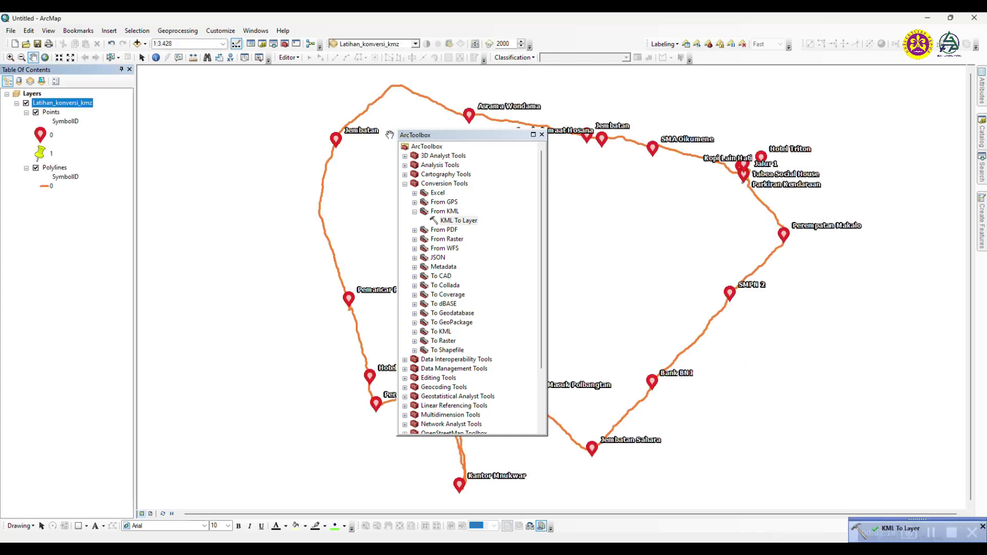
{"action": "left_click", "coordinate": [542, 135]}
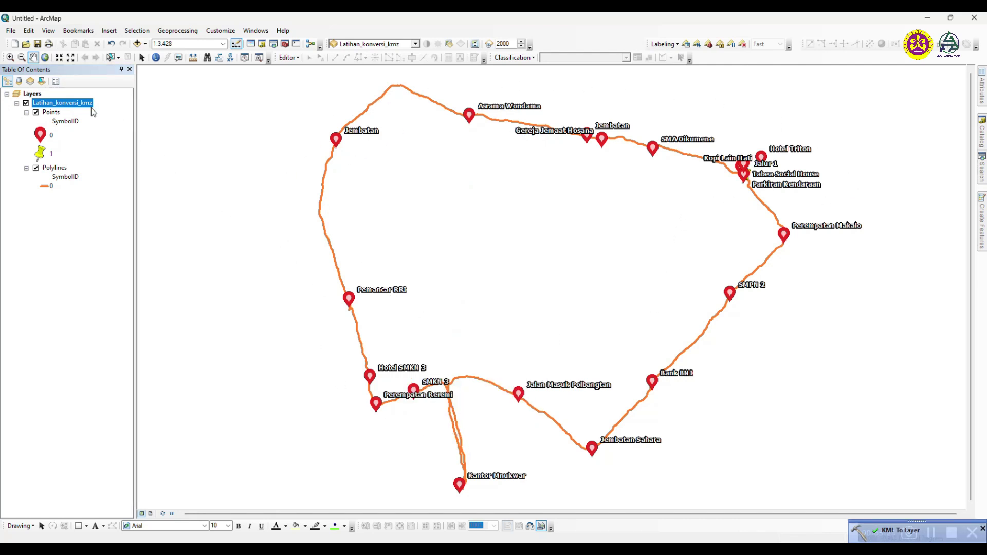
Examine the Points and Polylines layers inside the converted Latihan_konversi_kmz group.
{"action": "left_click", "coordinate": [52, 113]}
{"action": "left_click", "coordinate": [55, 168]}
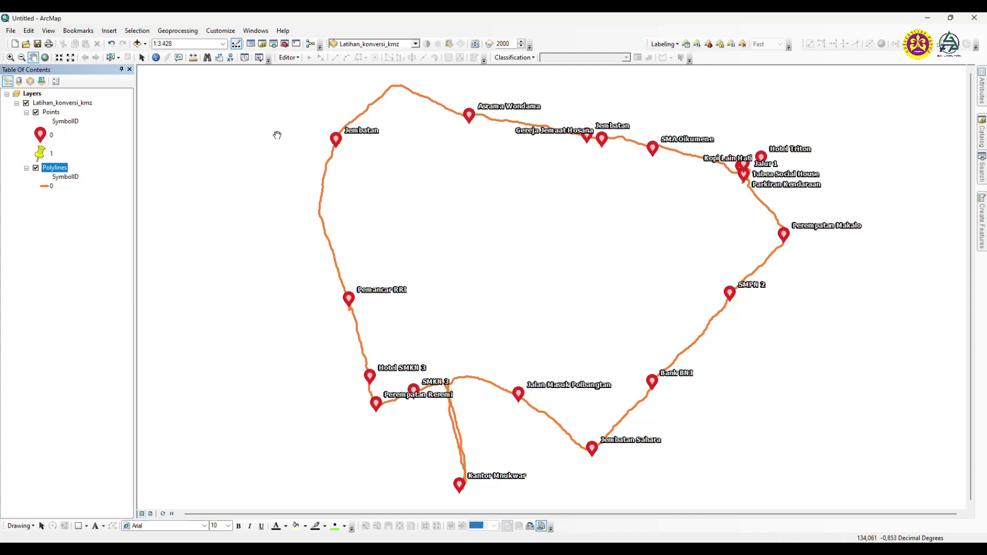
{"action": "left_click", "coordinate": [51, 114]}
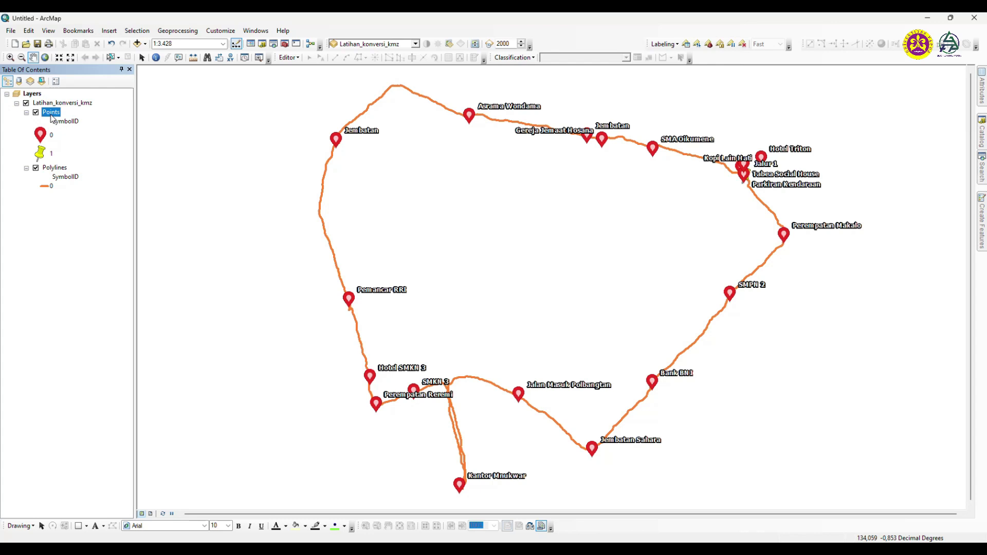
{"action": "left_click", "coordinate": [55, 168]}
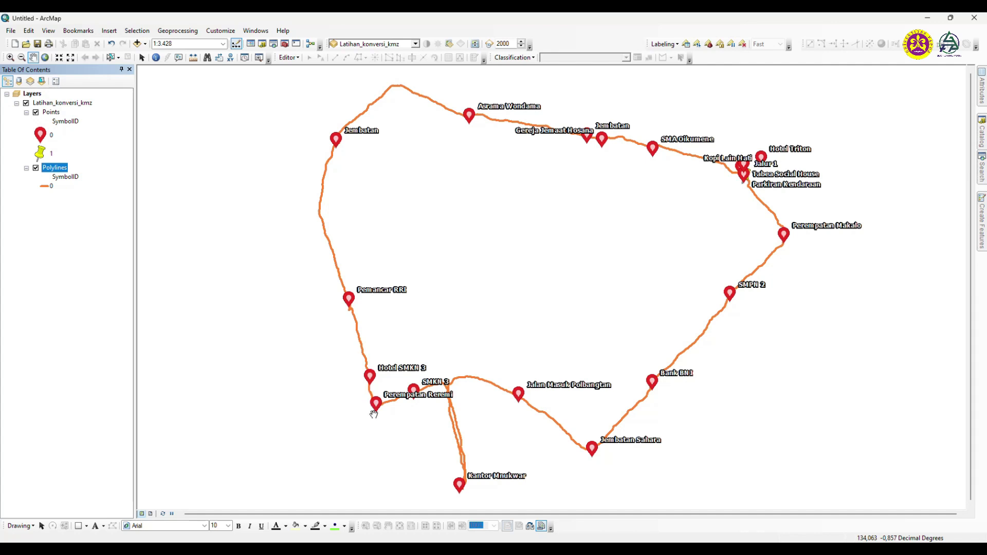
{"action": "left_click", "coordinate": [51, 113]}
{"action": "left_click", "coordinate": [68, 103]}
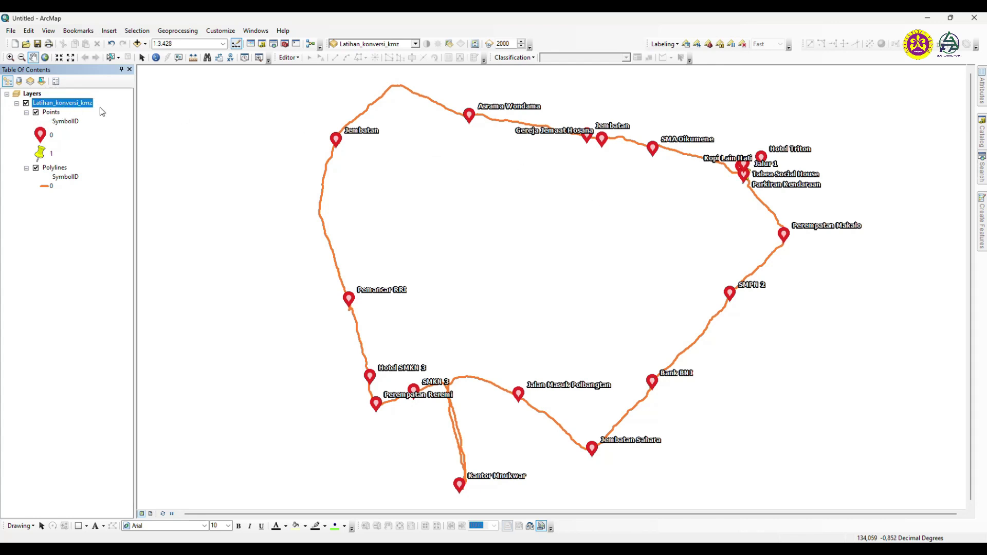
Open the Export Data settings for the Points layer.
{"action": "left_click", "coordinate": [51, 112]}
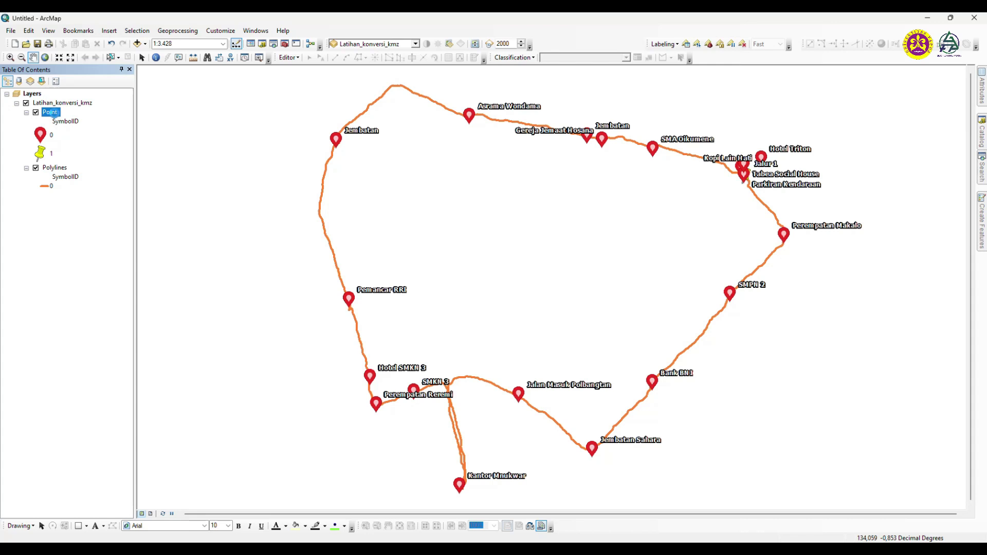
{"action": "right_click", "coordinate": [53, 114]}
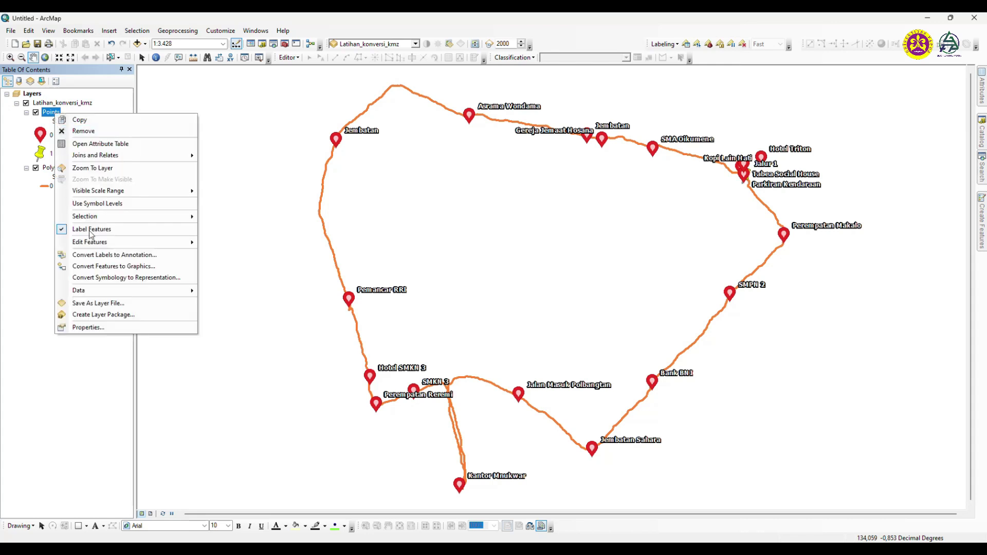
{"action": "mouse_move", "coordinate": [115, 293]}
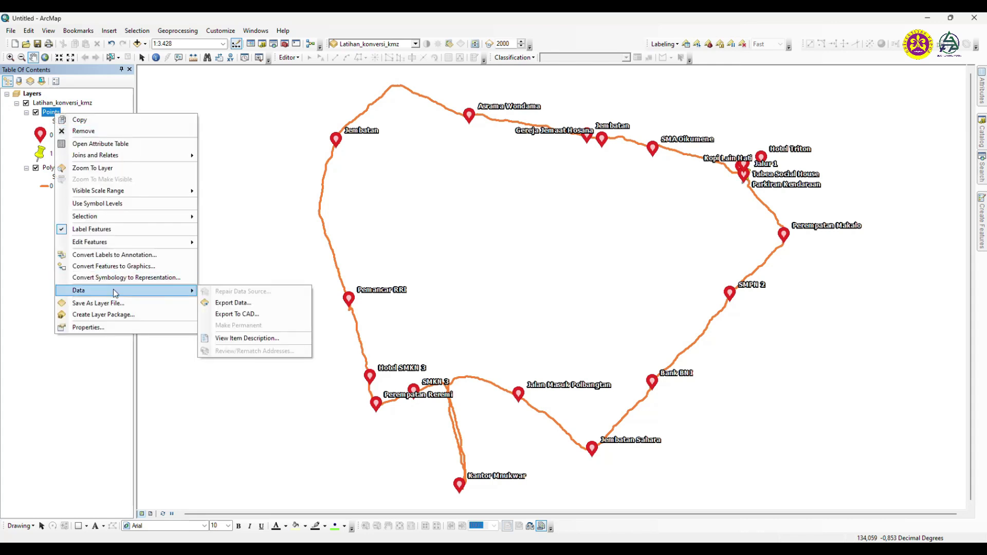
{"action": "right_click", "coordinate": [48, 113]}
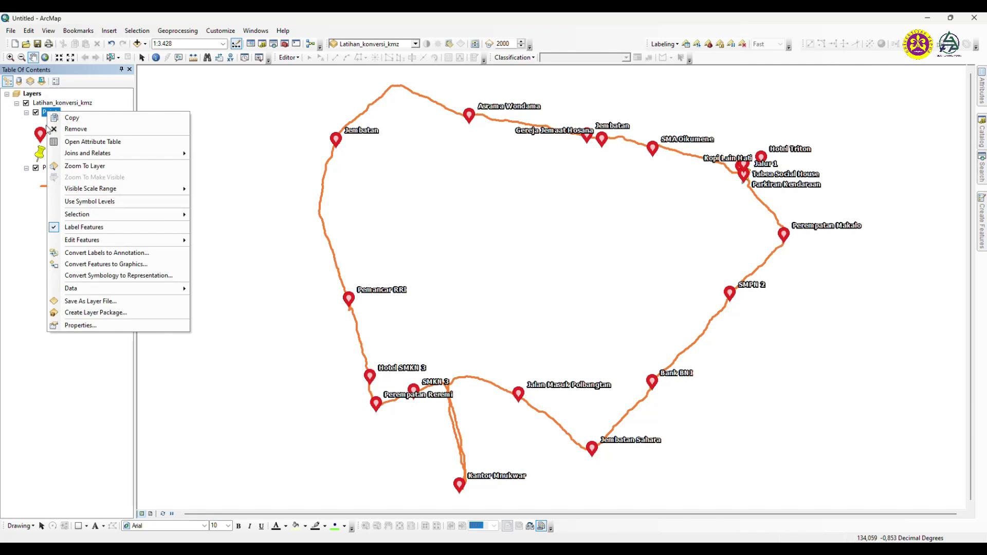
{"action": "mouse_move", "coordinate": [95, 293]}
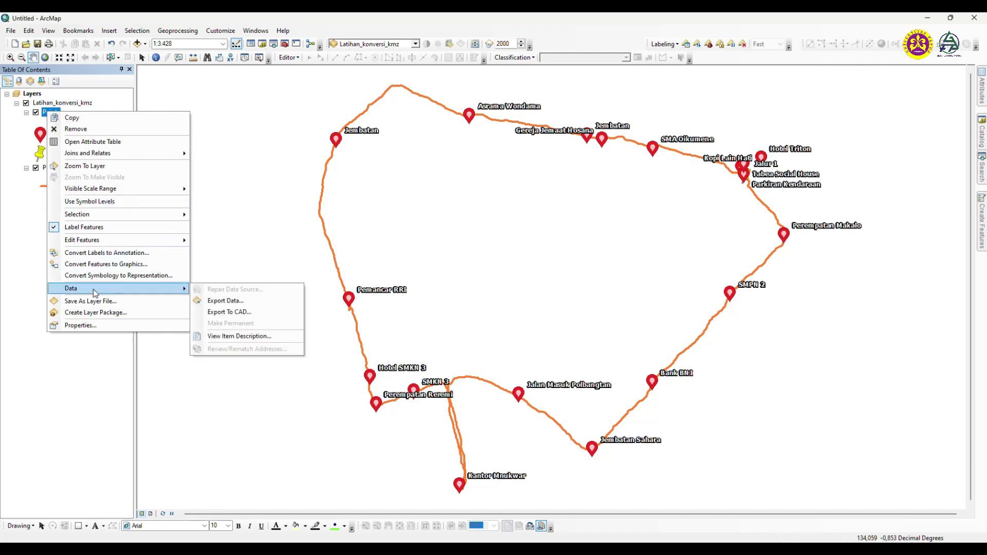
{"action": "left_click", "coordinate": [247, 301]}
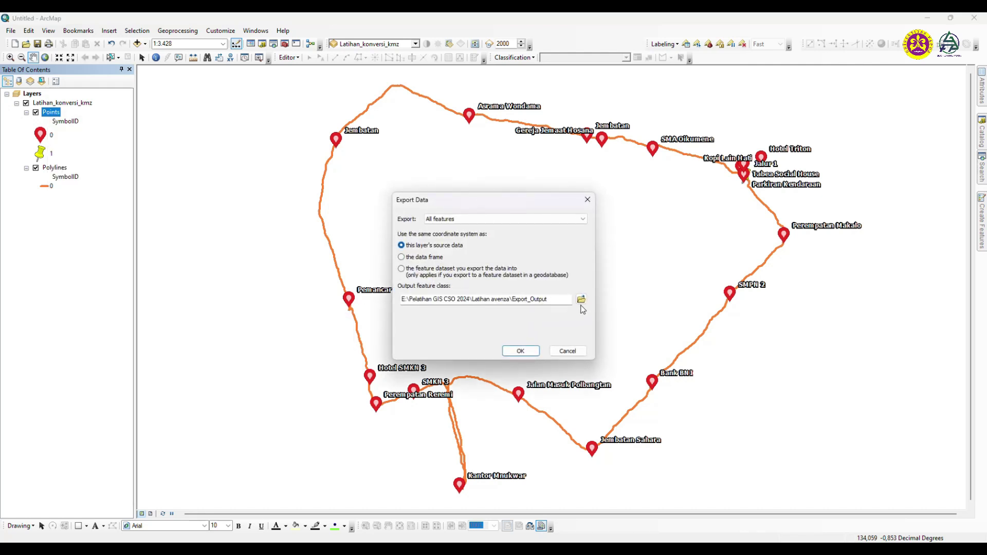
Set the export location to the Latihan avenza folder inside Cities 4 Forests Manokwari, Pelatihan GIS CSO 2024, on drive E.
{"action": "left_click", "coordinate": [581, 300]}
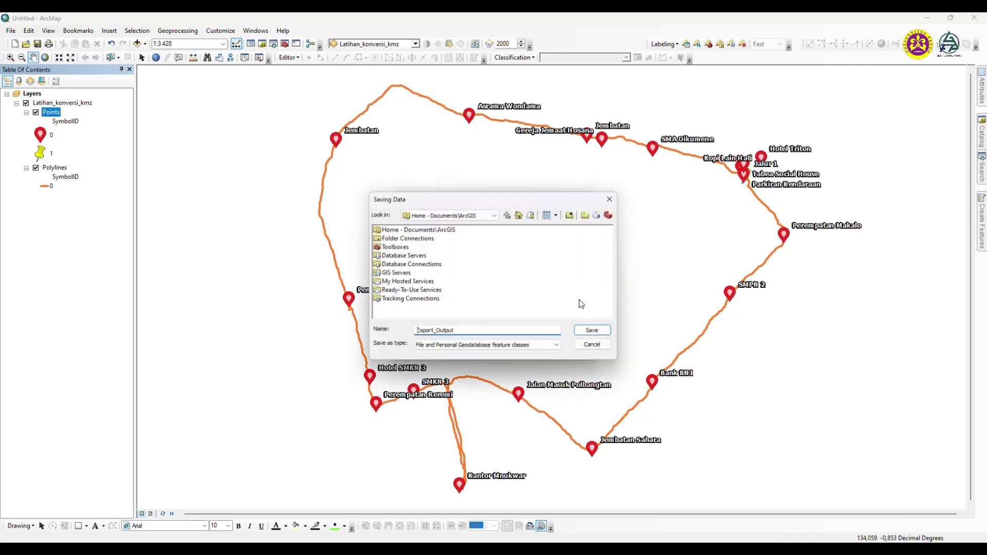
{"action": "double_click", "coordinate": [422, 239]}
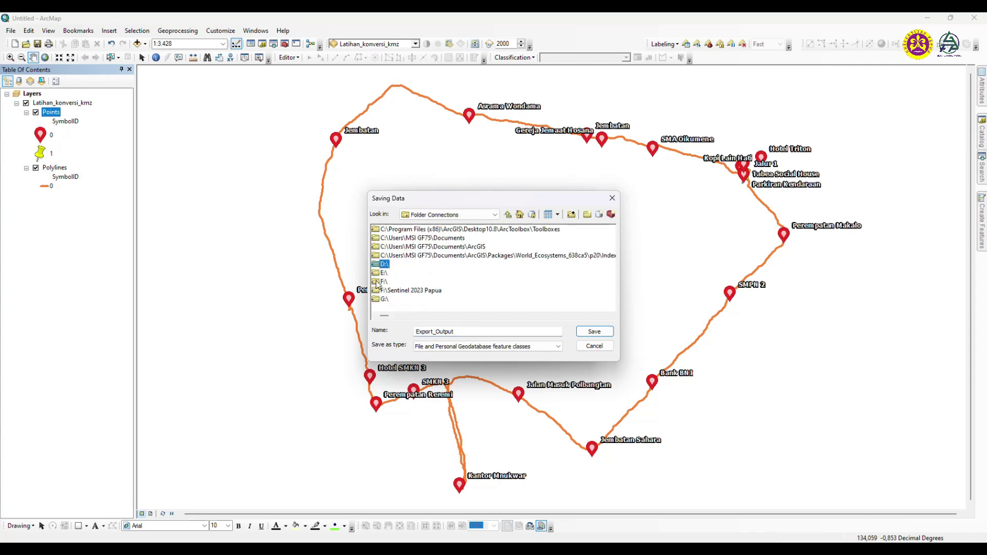
{"action": "double_click", "coordinate": [381, 273]}
{"action": "left_click", "coordinate": [426, 248]}
{"action": "double_click", "coordinate": [427, 248]}
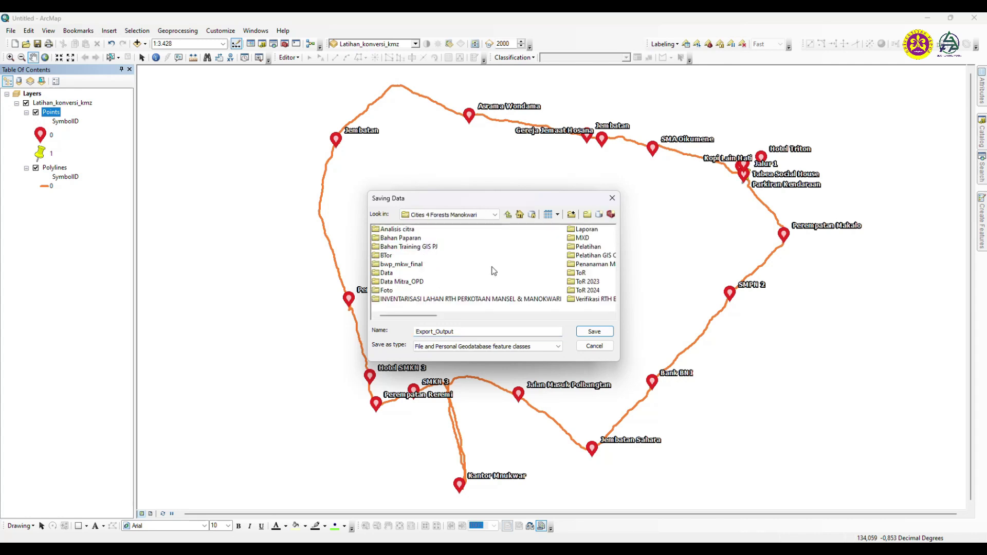
{"action": "double_click", "coordinate": [592, 256]}
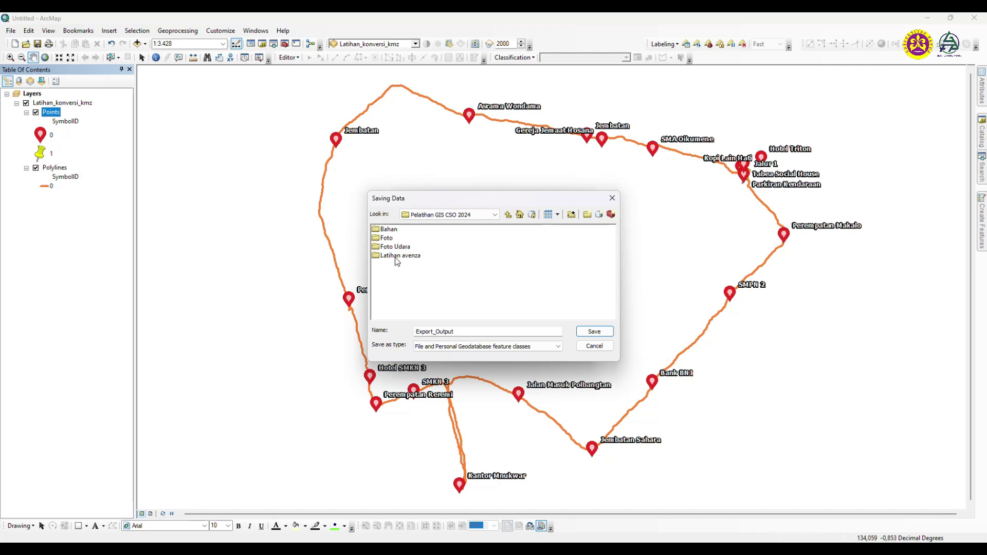
{"action": "left_click", "coordinate": [397, 260]}
{"action": "double_click", "coordinate": [399, 254]}
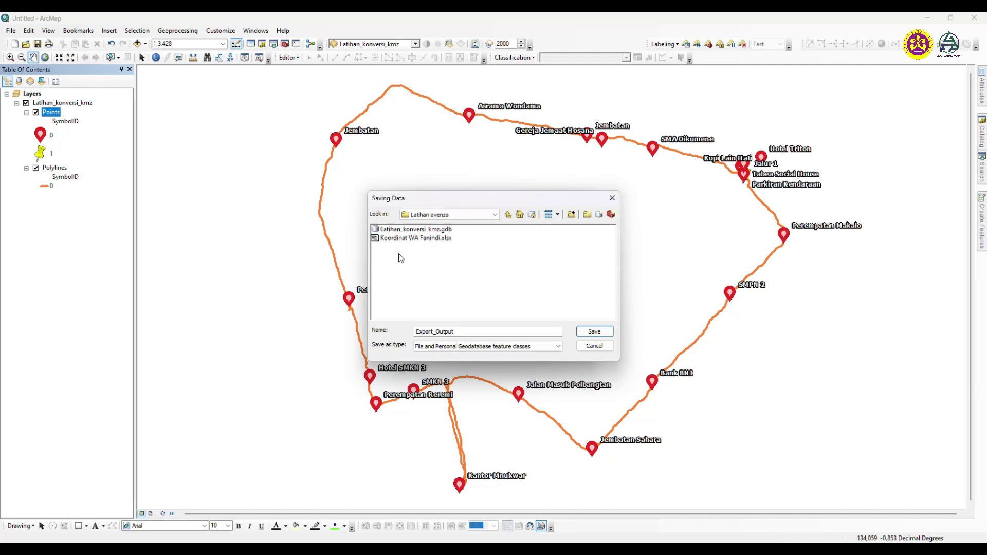
Export the Points layer as a shapefile named point_survei_avenza and add it to the map as a layer.
{"action": "left_click", "coordinate": [465, 347]}
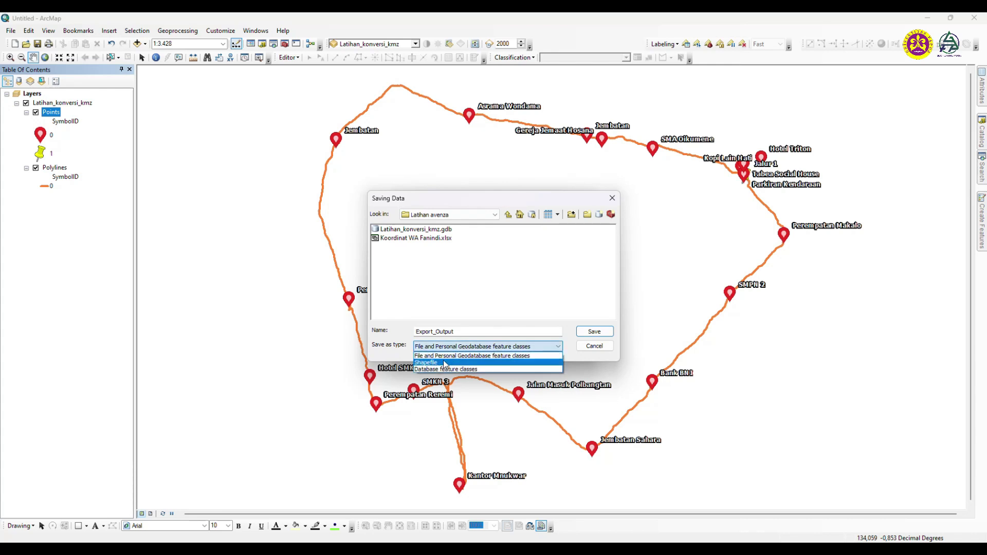
{"action": "left_click", "coordinate": [445, 363]}
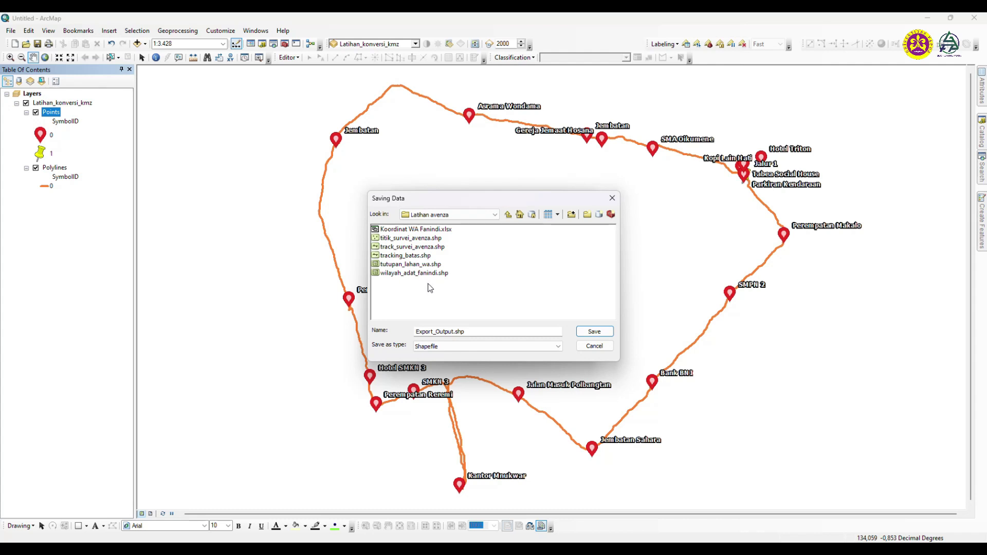
{"action": "left_click_drag", "start_coordinate": [475, 332], "coordinate": [392, 331]}
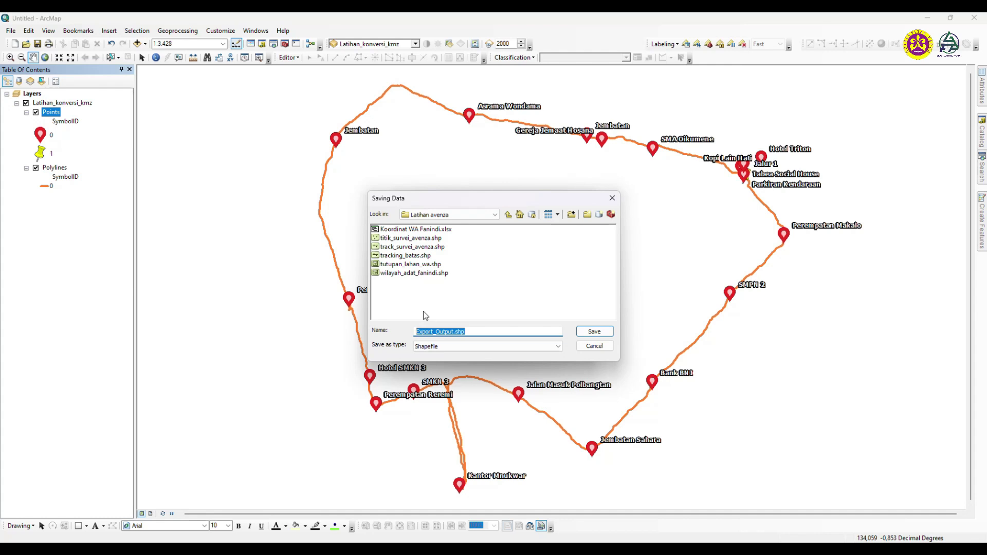
{"action": "type", "text": "point_survei_avenza"}
{"action": "left_click", "coordinate": [589, 332]}
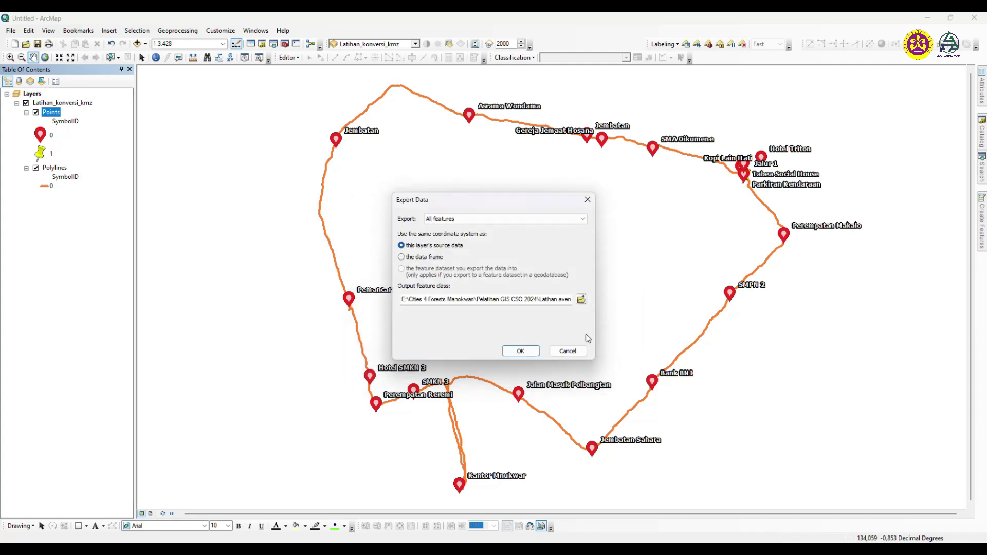
{"action": "left_click", "coordinate": [521, 352]}
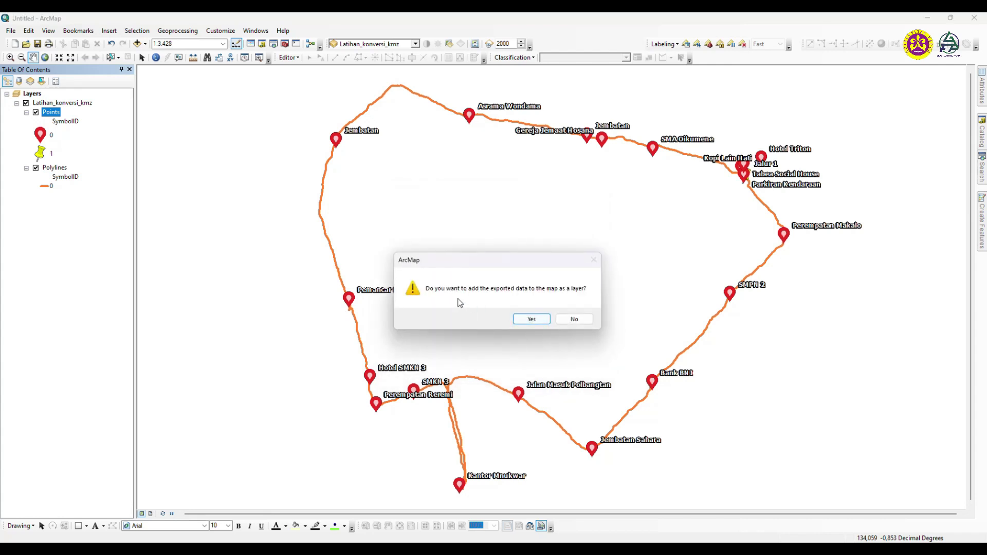
{"action": "left_click", "coordinate": [531, 319]}
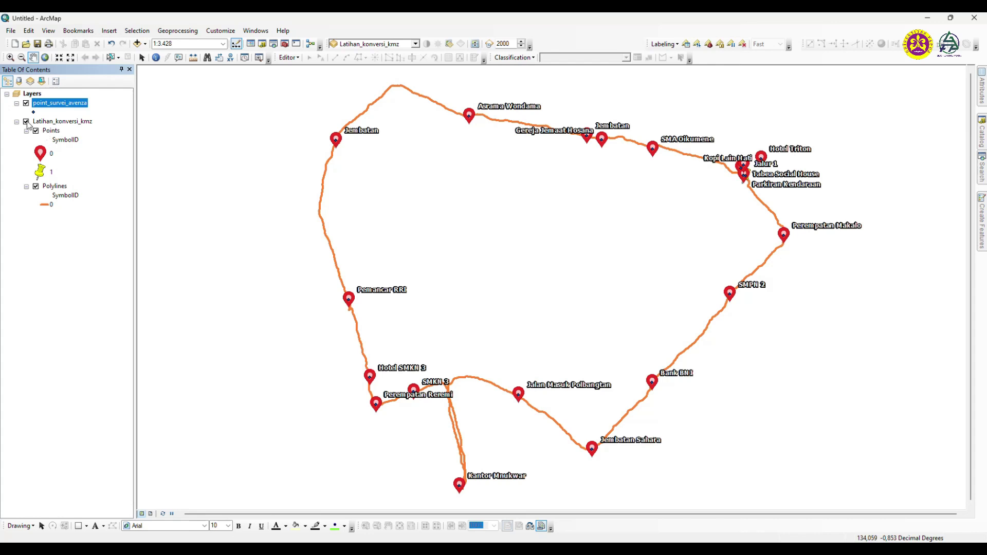
Toggle the Latihan_konversi_kmz group's visibility to compare it with the exported point_survei_avenza points.
{"action": "left_click", "coordinate": [26, 122]}
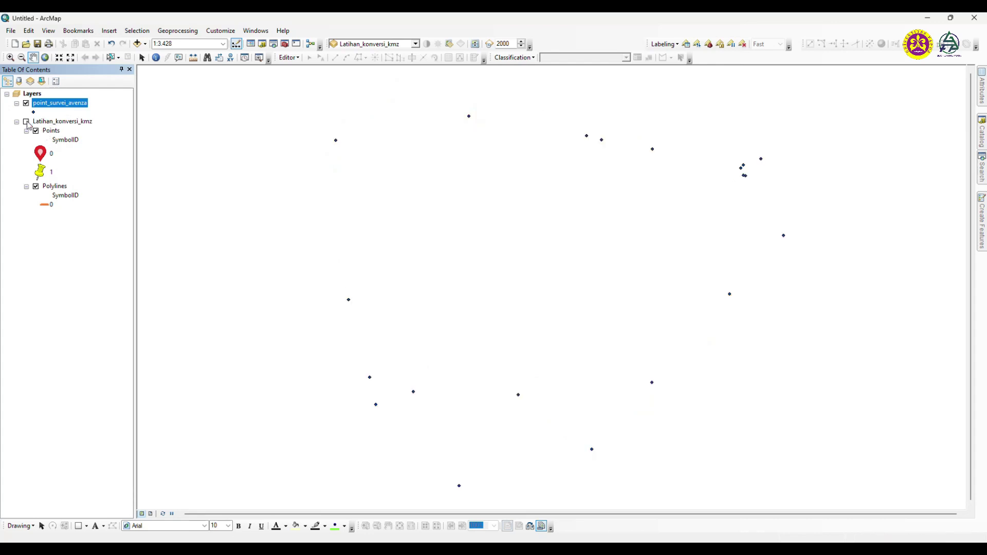
{"action": "left_click", "coordinate": [27, 122]}
{"action": "left_click", "coordinate": [27, 122]}
{"action": "left_click", "coordinate": [26, 122]}
{"action": "left_click", "coordinate": [26, 122]}
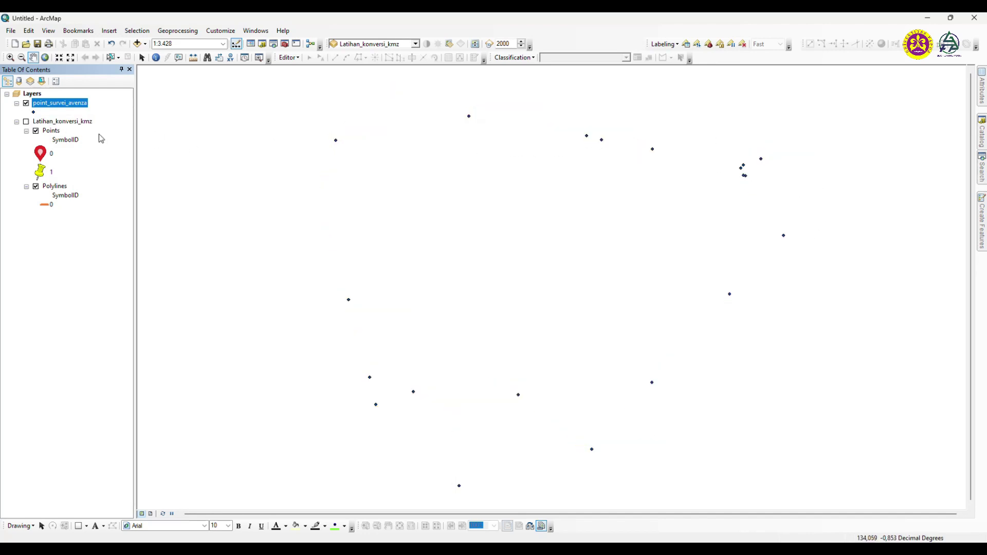
Show the Latihan_konversi_kmz group and hide the point_survei_avenza and Points layers, leaving only Polylines displayed.
{"action": "left_click", "coordinate": [27, 122]}
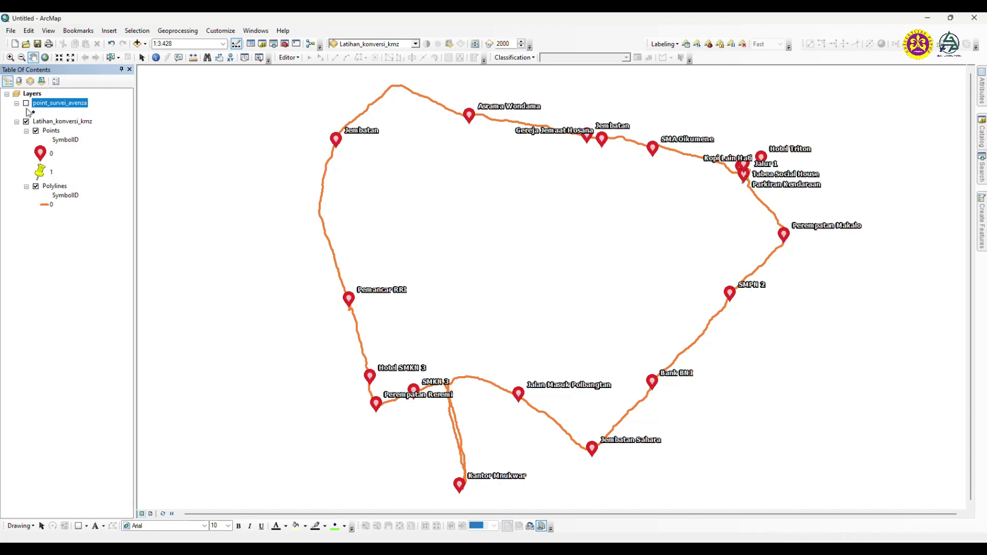
{"action": "left_click", "coordinate": [36, 131]}
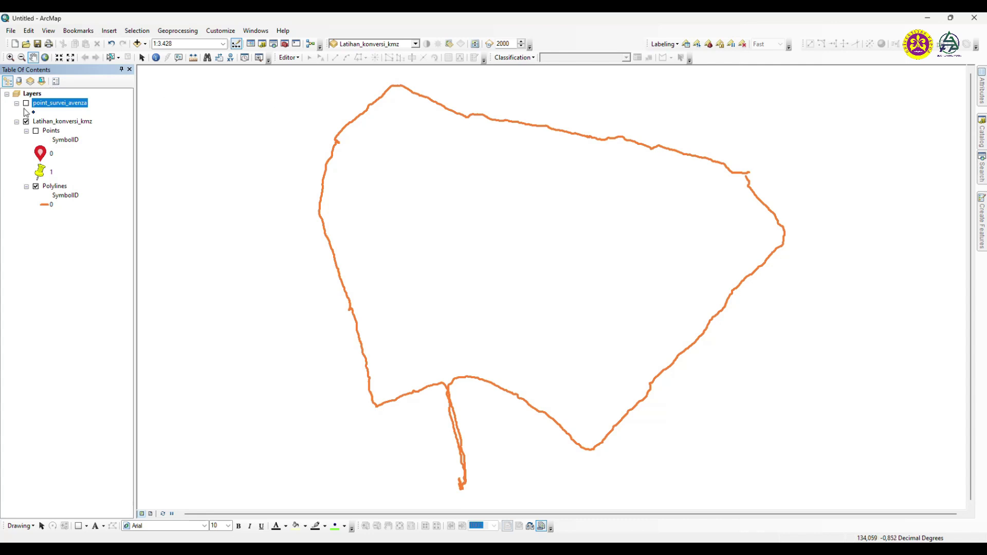
{"action": "left_click", "coordinate": [27, 104]}
{"action": "left_click", "coordinate": [26, 104]}
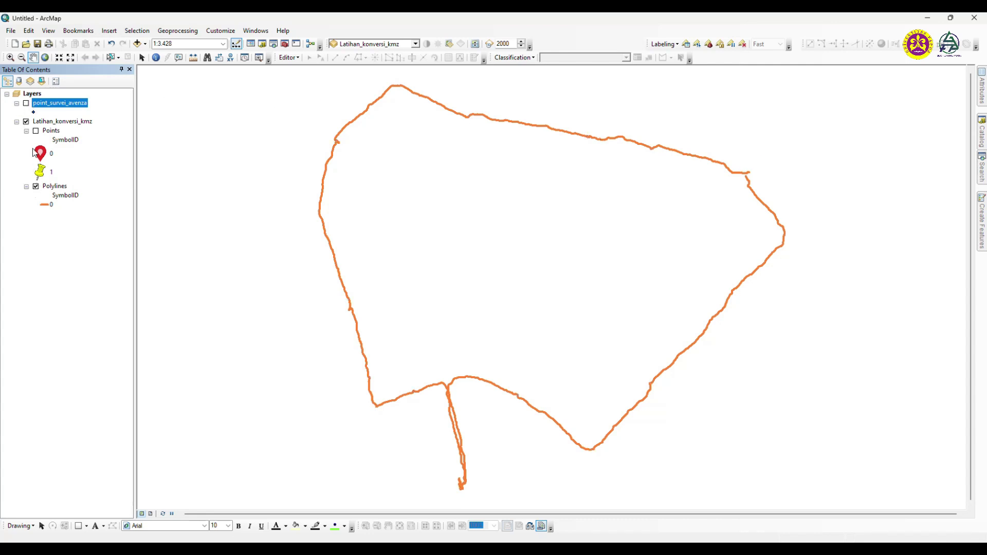